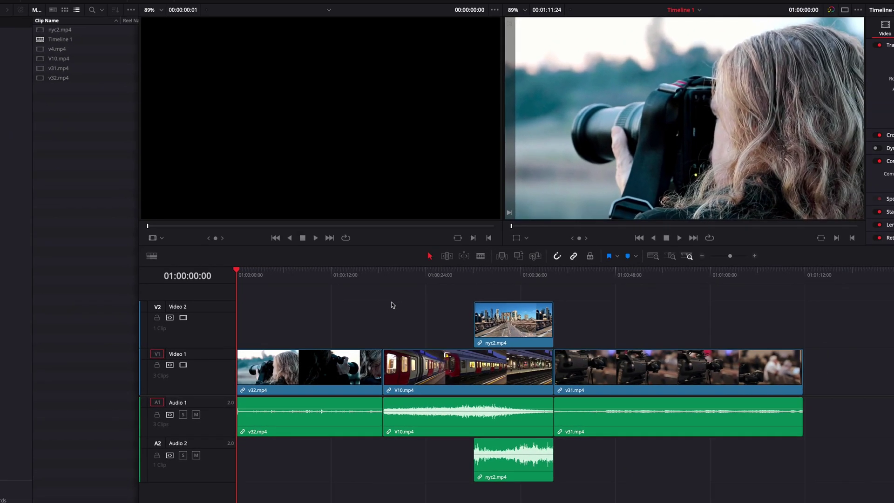
- Load v4.mp4 as the source and try Insert and Overwrite edits at 01:00:08:22, undoing both
double_click(41, 50)
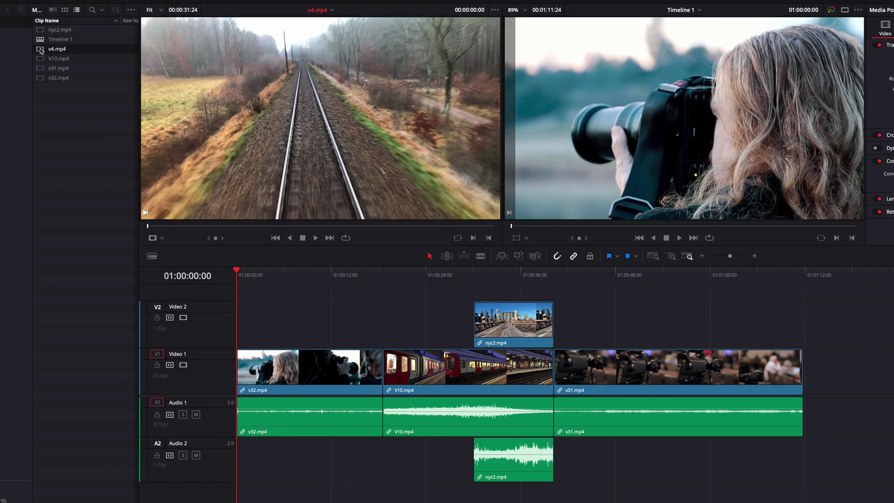
left_click(305, 274)
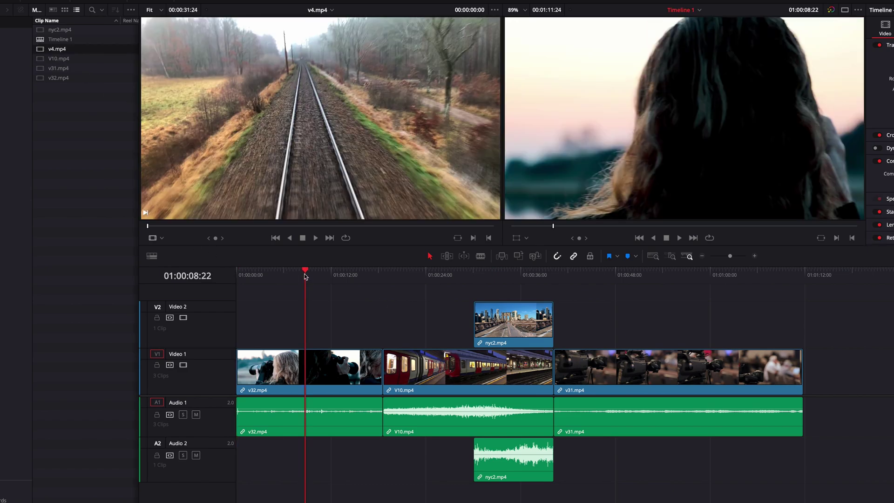
left_click(503, 257)
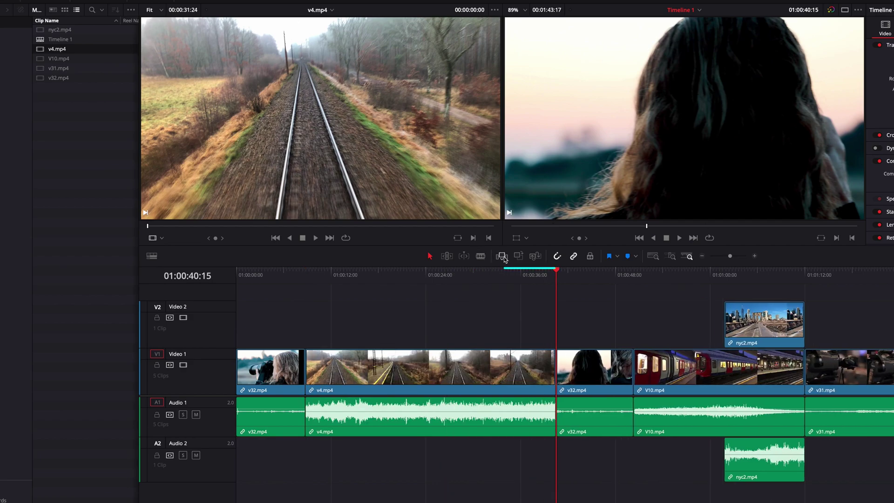
key("ctrl+z")
left_click(518, 257)
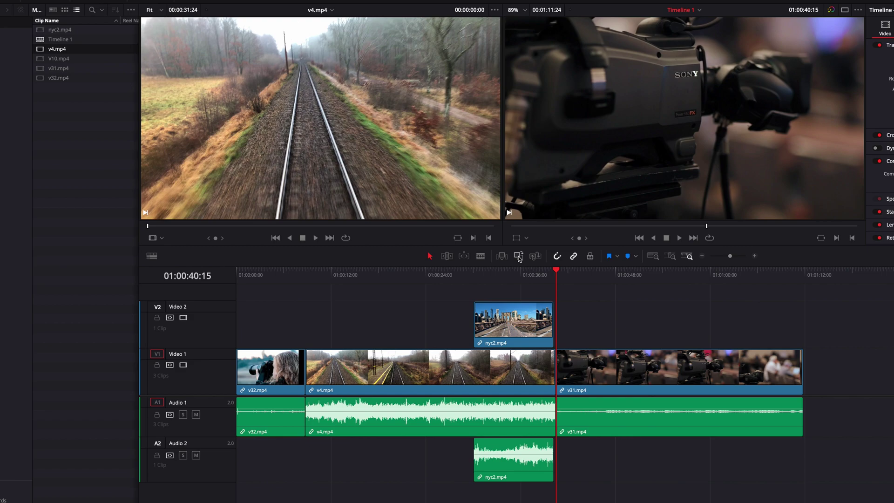
key("ctrl+z")
- Drag v4.mp4 onto the timeline for Insert and Replace edits, undoing each
left_click_drag(374, 144, 827, 58)
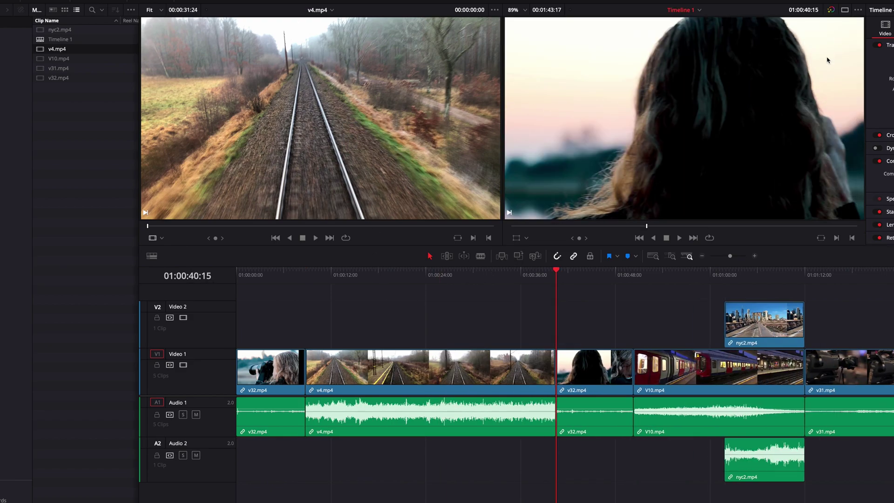
key("ctrl+z")
left_click_drag(359, 103, 837, 97)
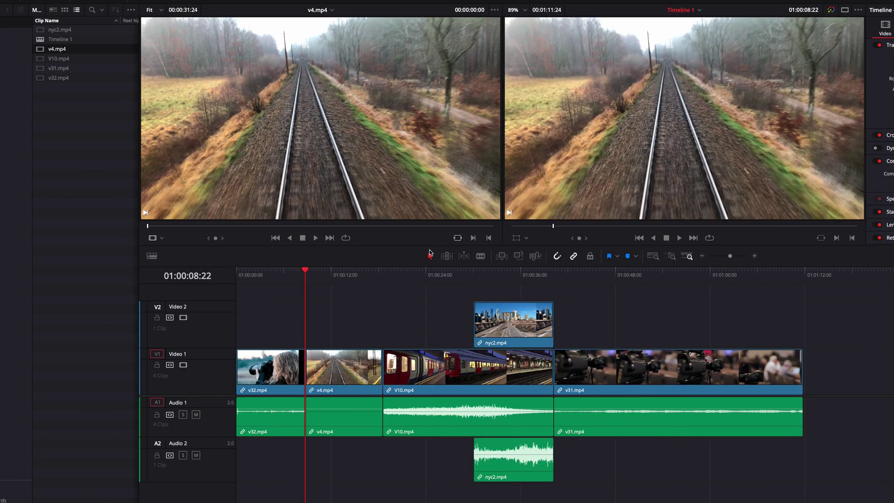
key("ctrl+z")
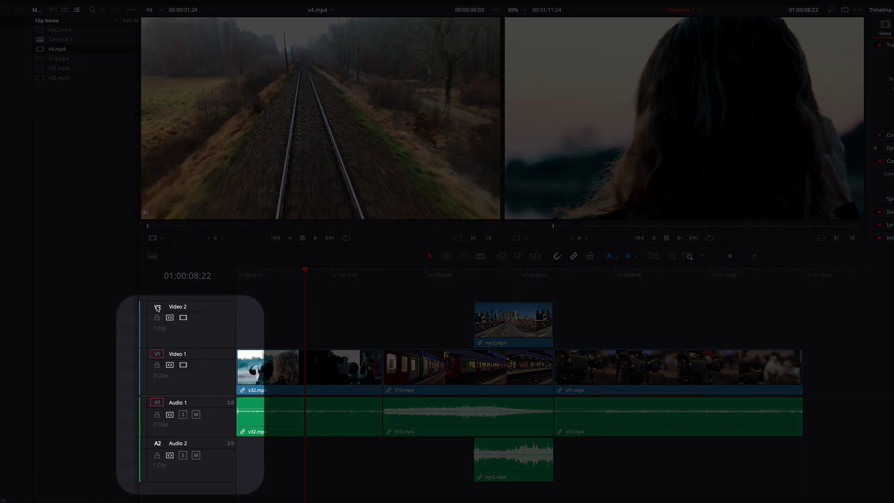
left_click(157, 306)
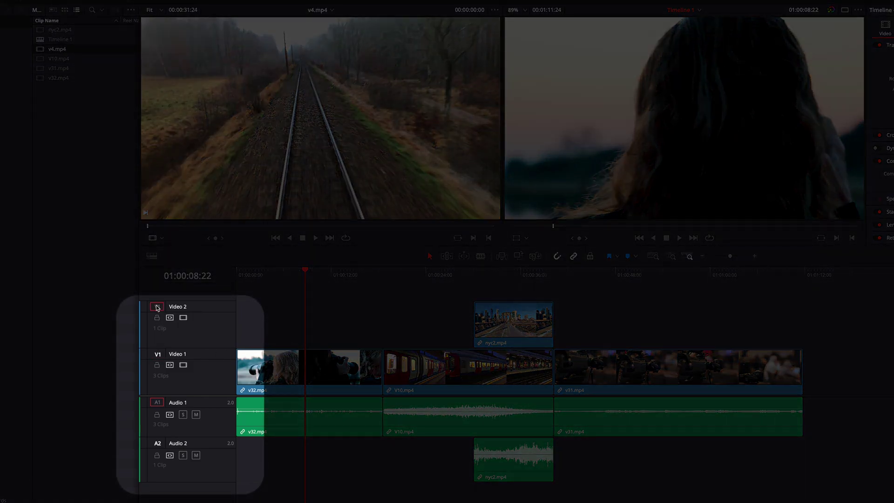
left_click(158, 444)
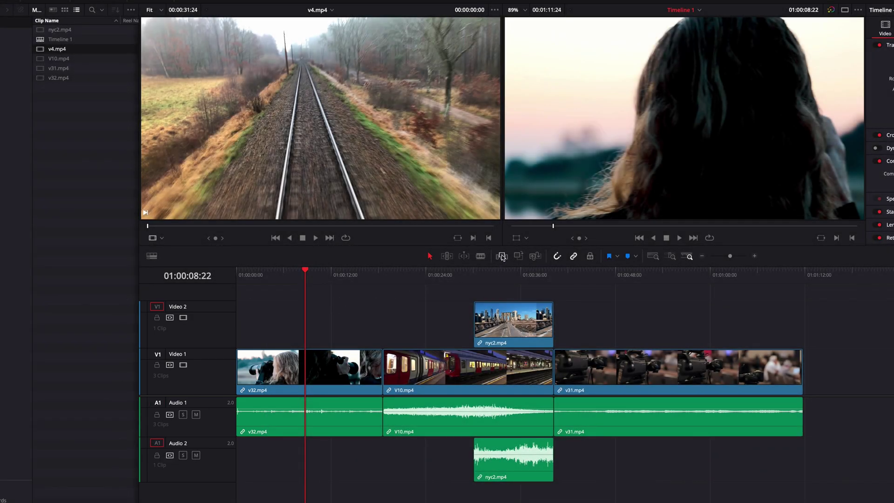
left_click(501, 255)
key("ctrl+z")
left_click(518, 256)
key("ctrl+z")
left_click_drag(377, 113, 824, 76)
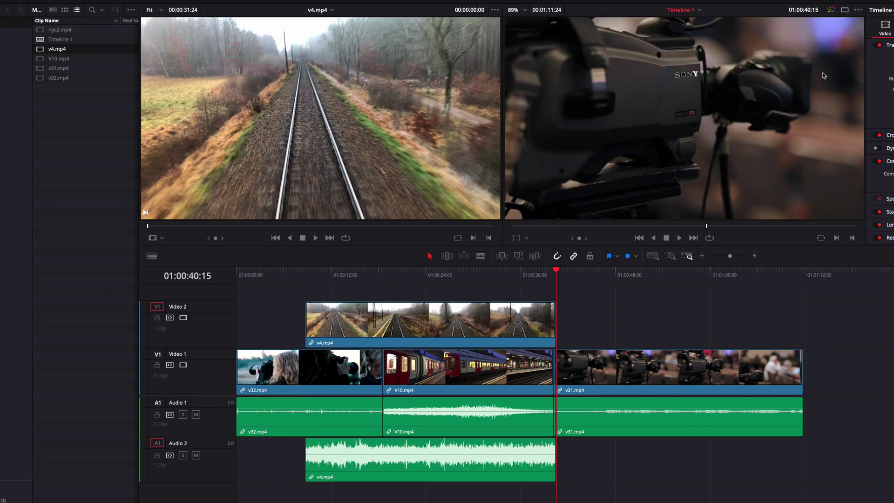
key("ctrl+z")
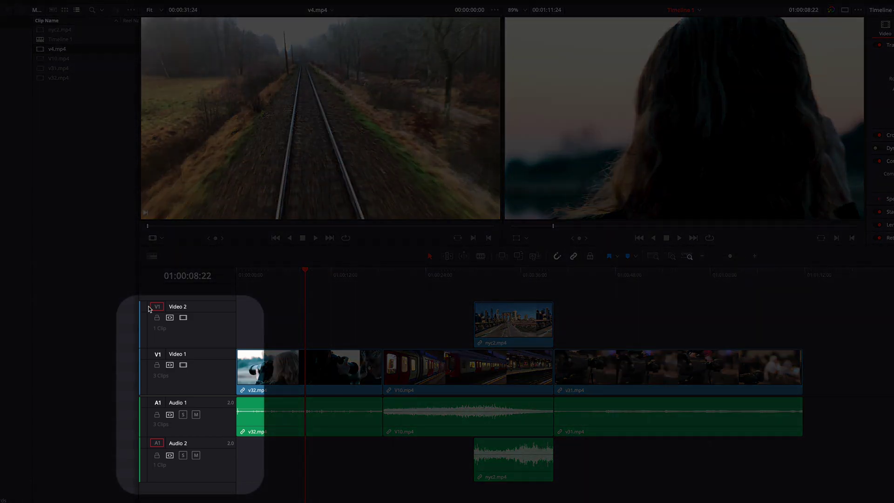
left_click(157, 307)
left_click(156, 444)
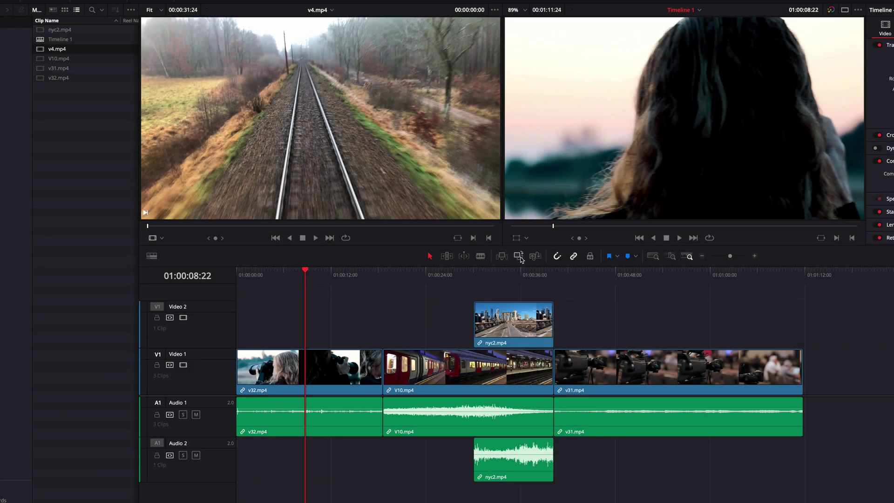
left_click_drag(378, 117, 816, 75)
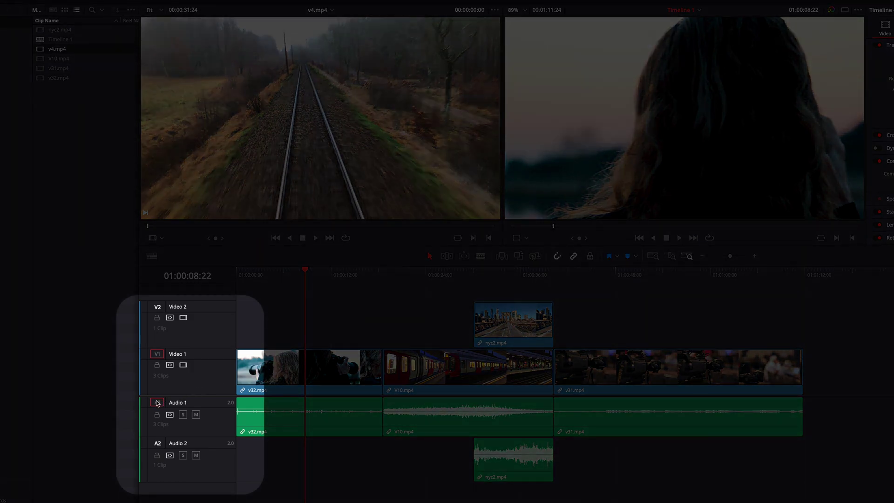
left_click(157, 403)
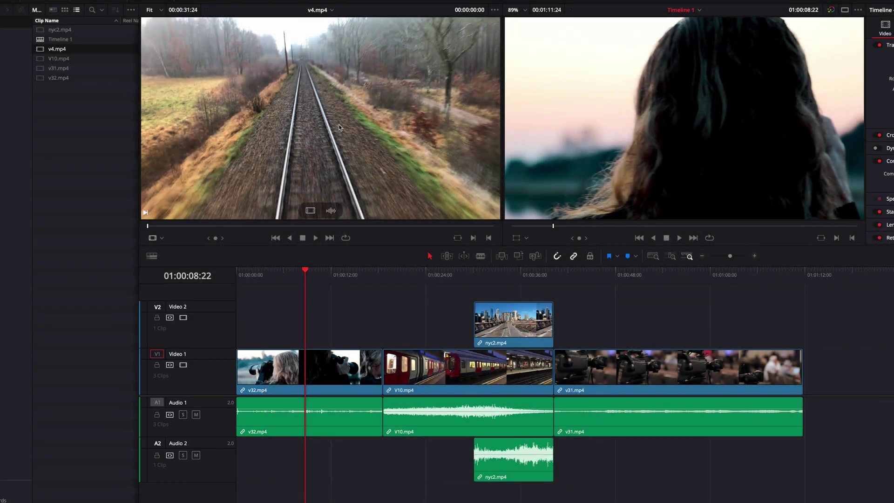
left_click_drag(339, 126, 835, 52)
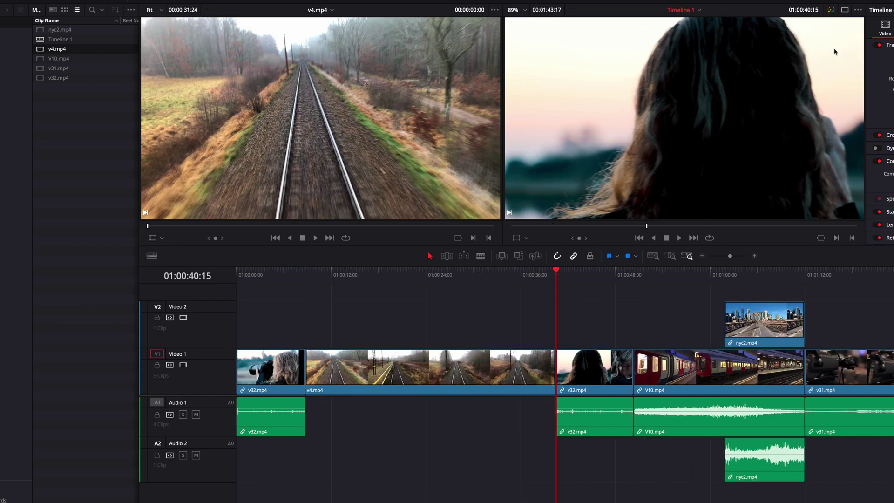
key("ctrl+z")
left_click_drag(370, 103, 837, 99)
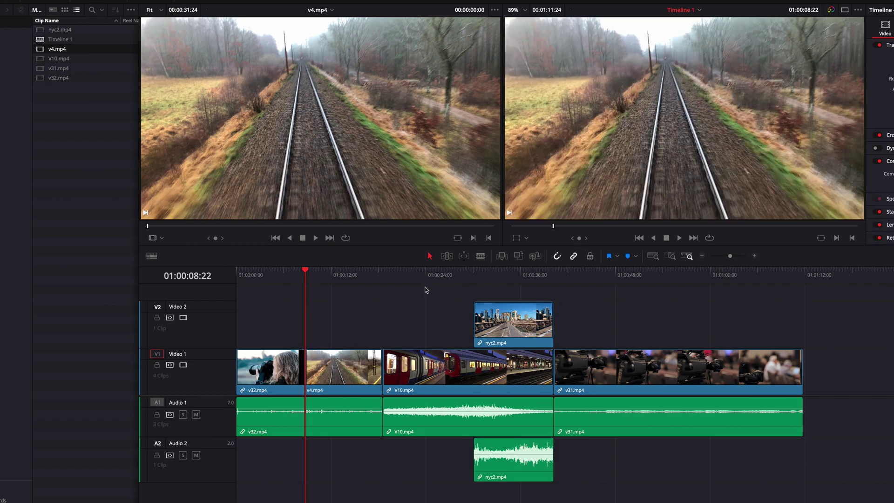
key("ctrl+z")
key("Home")
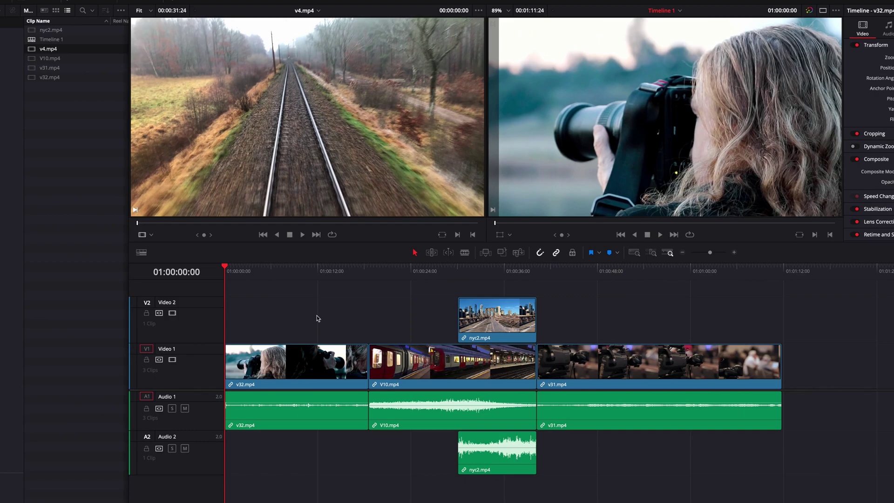
left_click(146, 359)
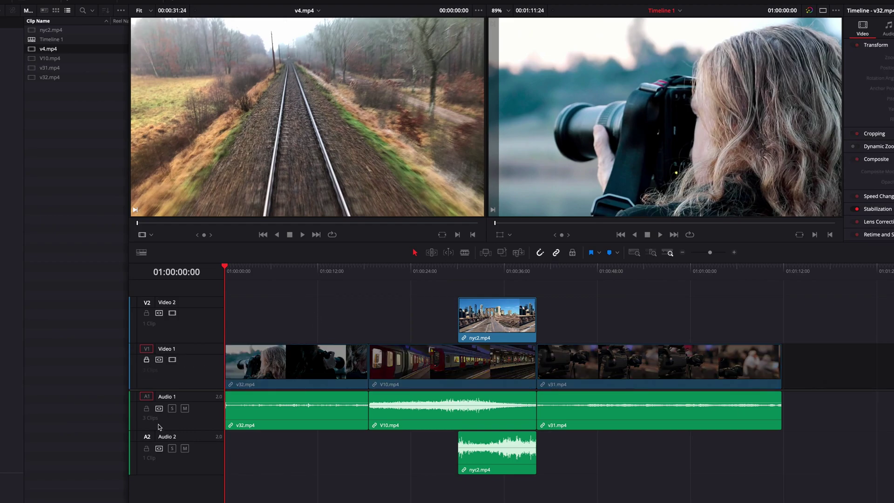
left_click(146, 408)
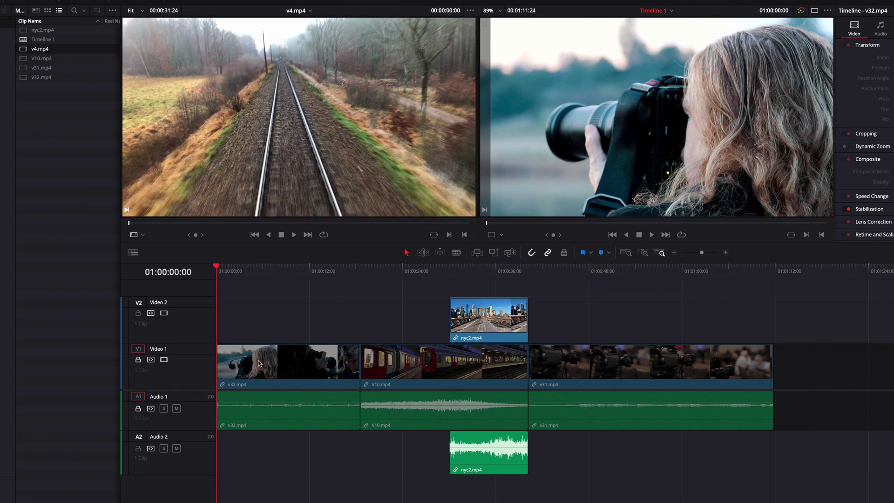
left_click(314, 365)
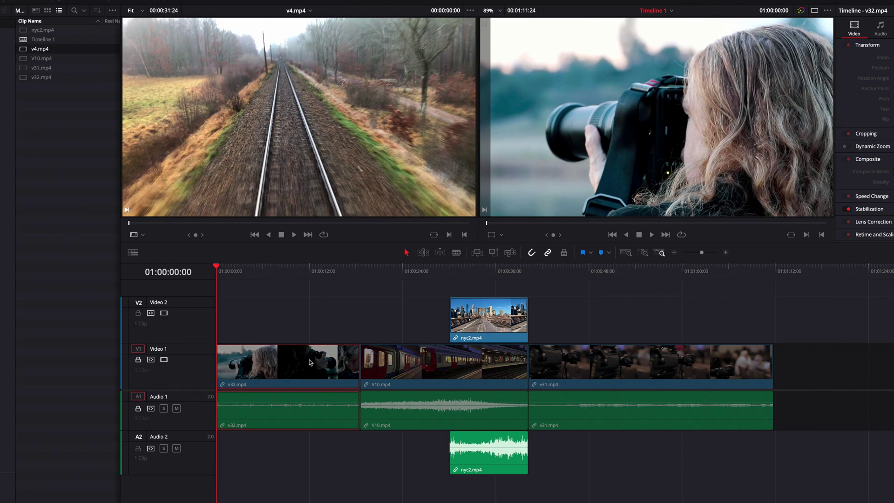
left_click(401, 371)
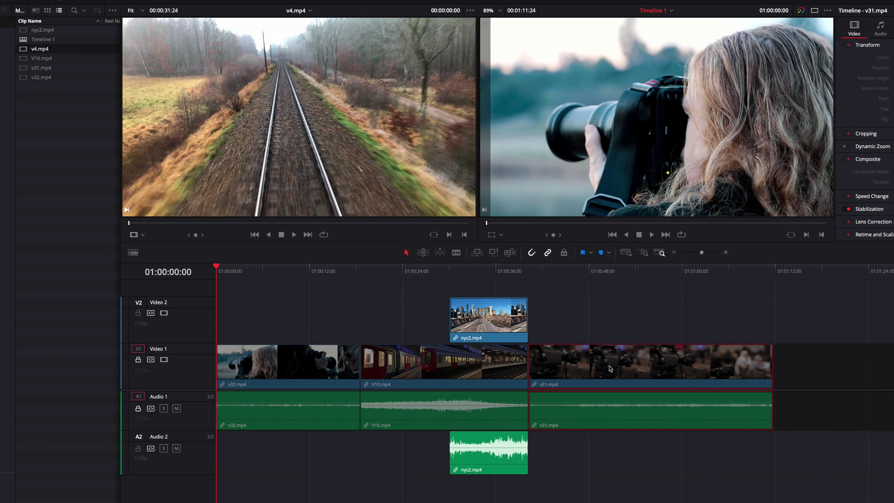
left_click(337, 371)
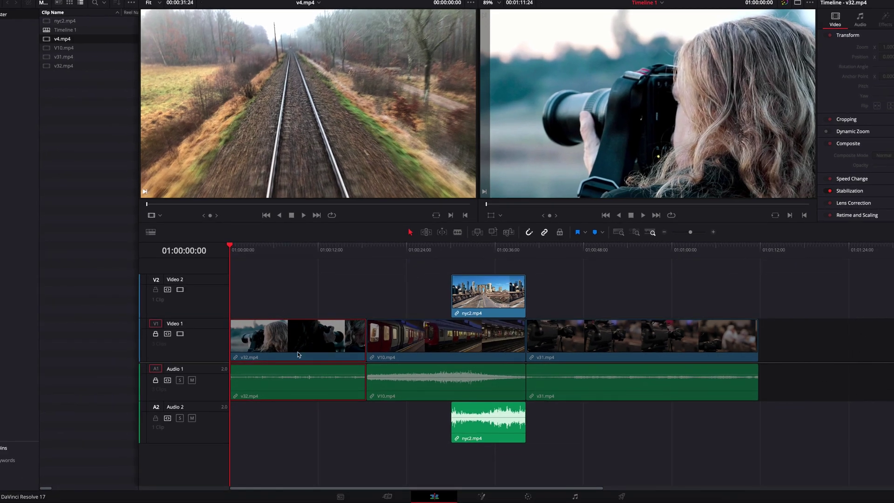
- Merge a Fusion Text1 node over v32.mp4 with the text 'Text', then return to Edit
left_click(483, 496)
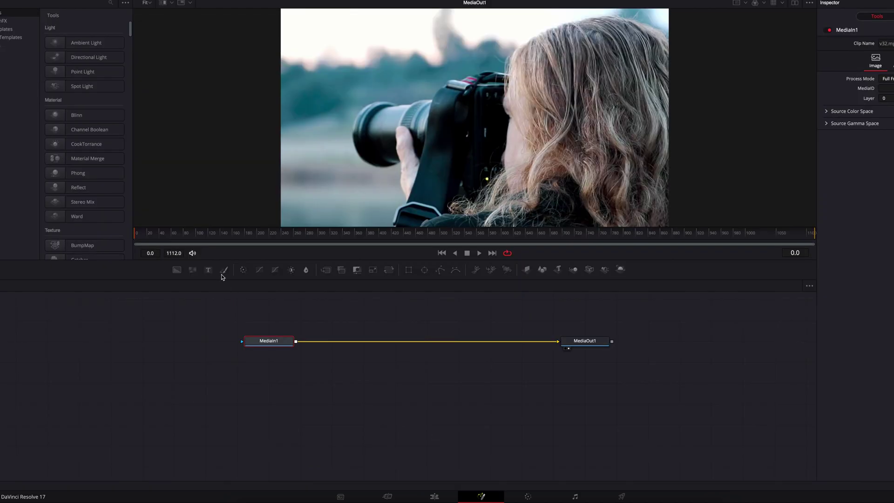
left_click_drag(208, 270, 422, 345)
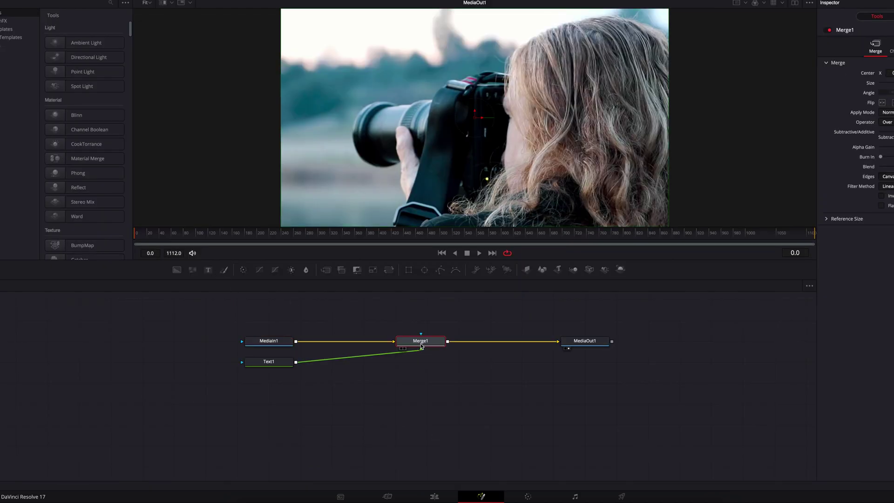
left_click(275, 362)
left_click(889, 145)
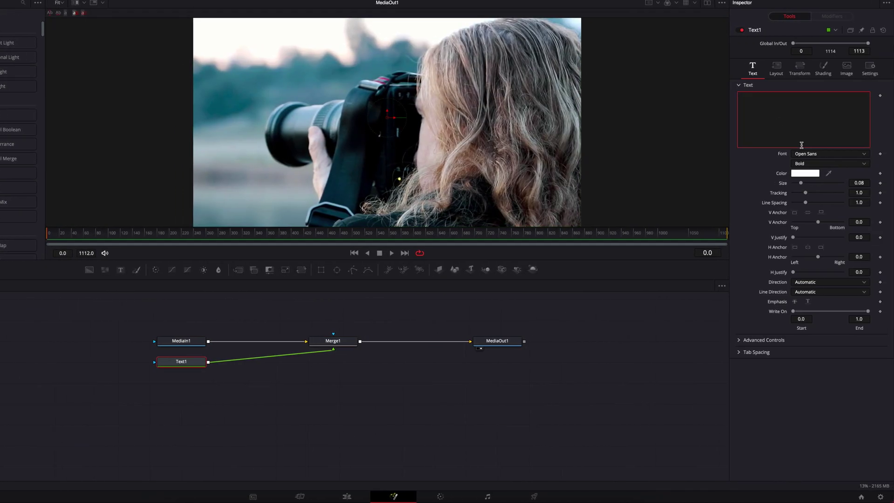
type("Text")
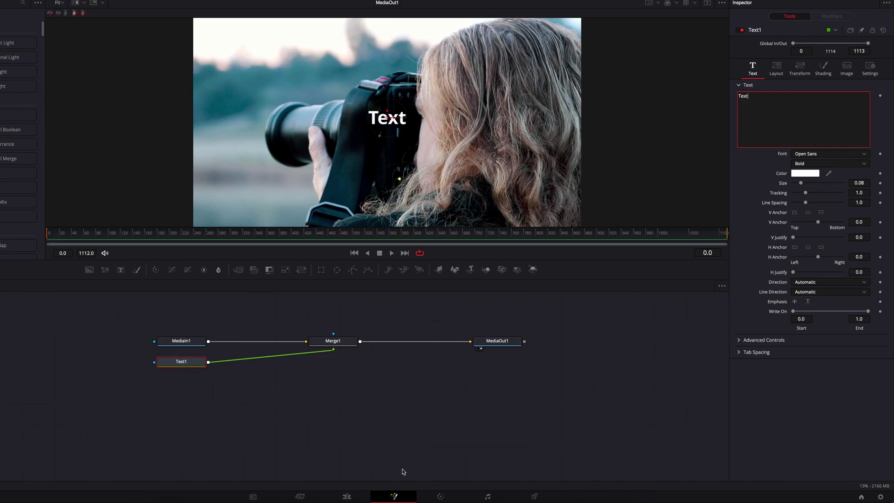
left_click(347, 496)
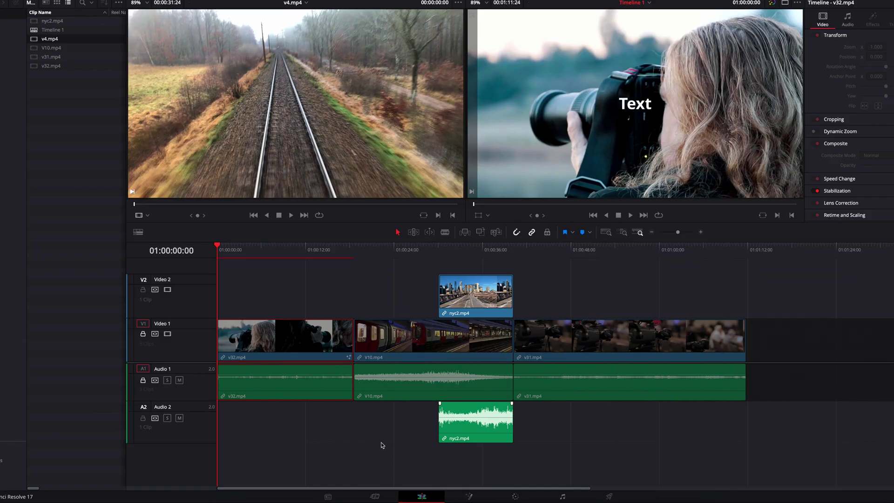
left_click(516, 496)
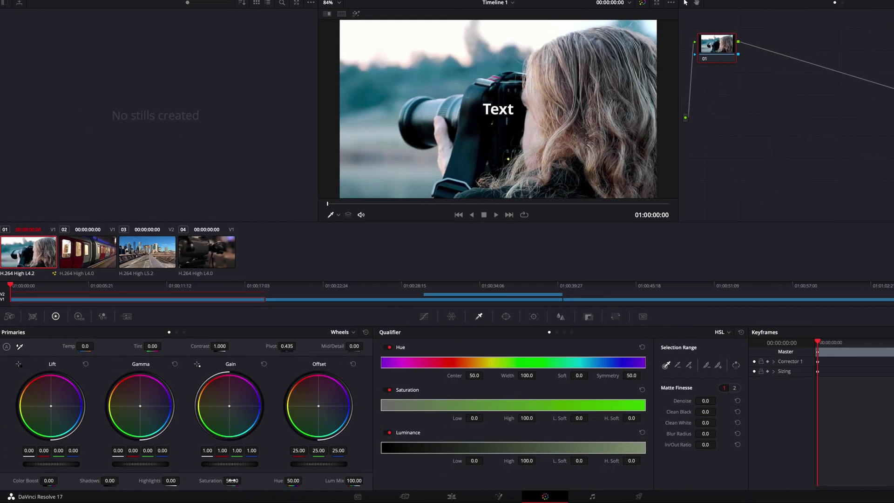
left_click(451, 496)
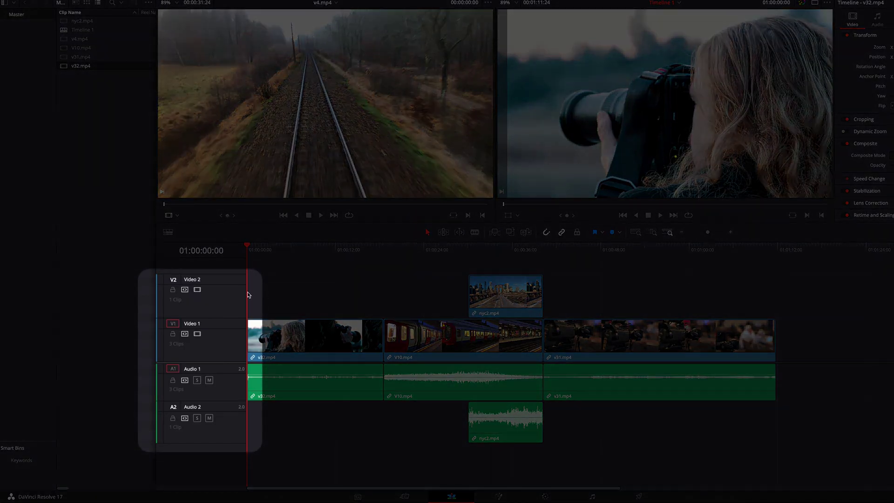
- Lock Video 2 and Audio 2, then ripple delete v32.mp4 and undo it
left_click(172, 290)
left_click(172, 418)
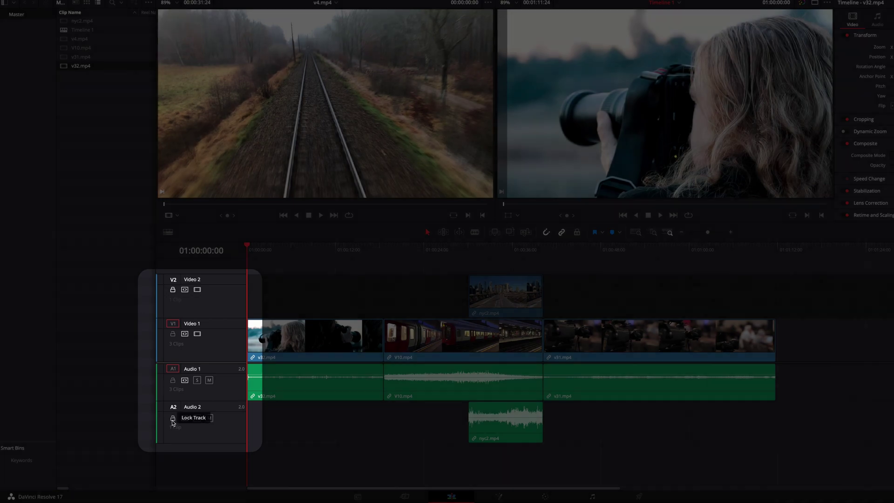
left_click(344, 337)
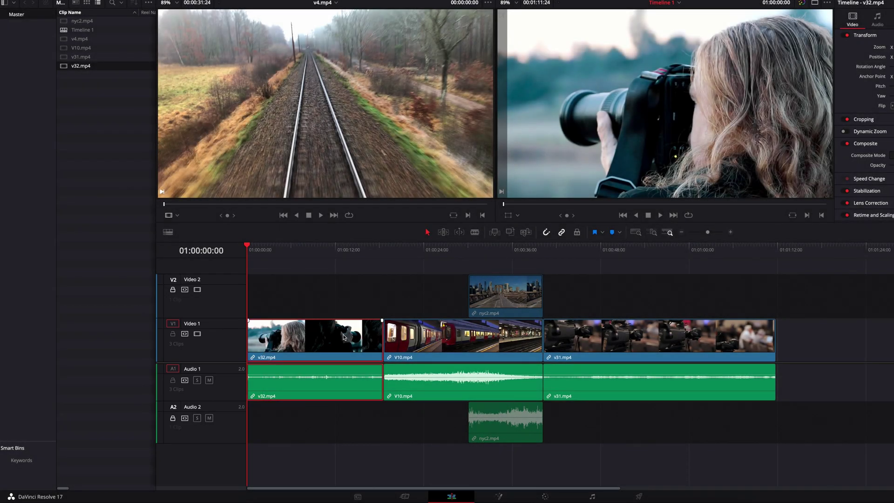
key("Delete")
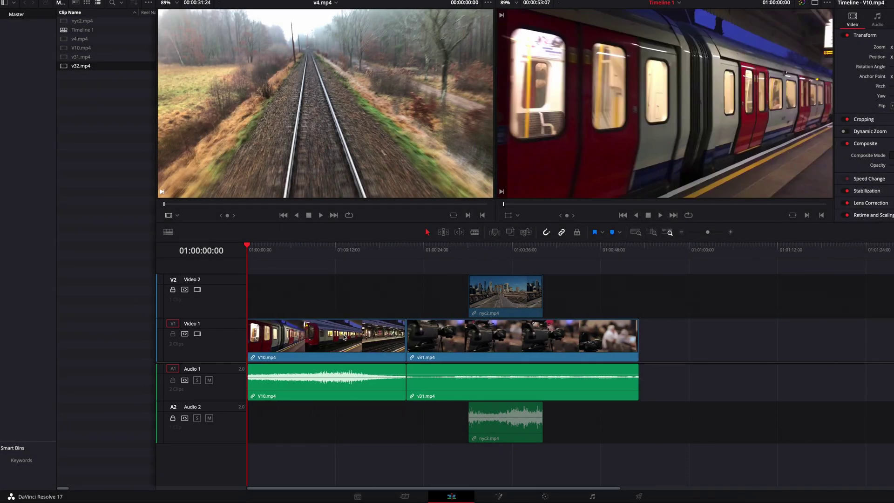
key("ctrl+z")
- Ripple delete V10.mp4 while nyc2 stays locked, then undo it
left_click(494, 339)
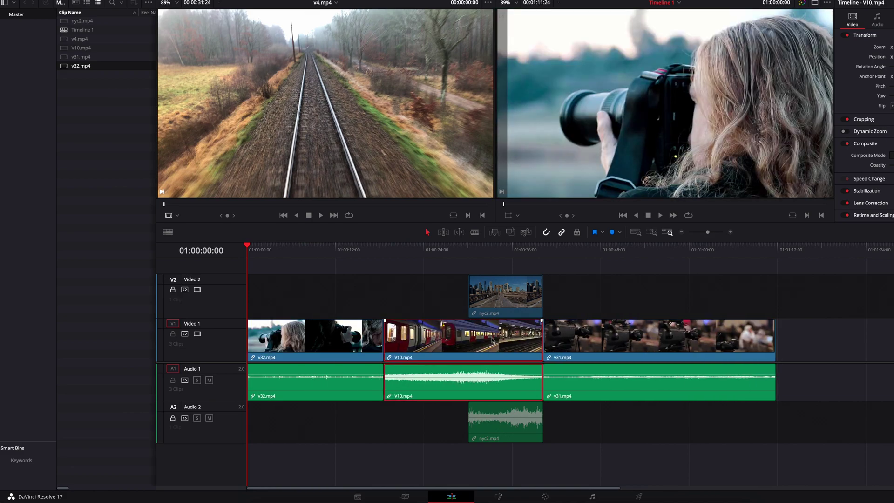
key("Delete")
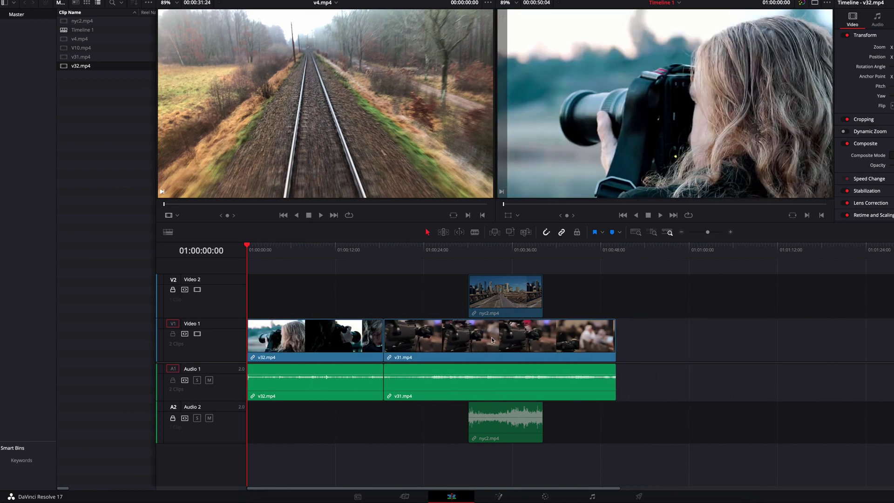
key("ctrl+z")
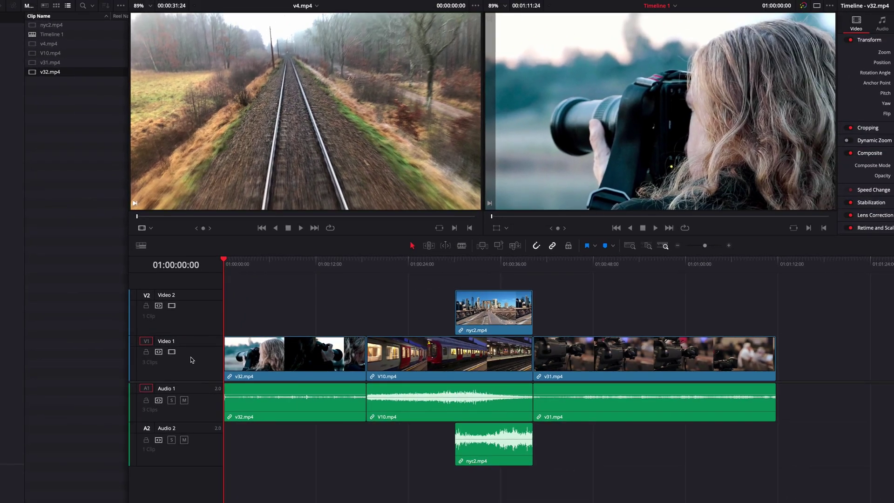
- Disable Video 1, mute Audio 1, and test deleting v32.mp4, undoing it
left_click(172, 351)
left_click(184, 400)
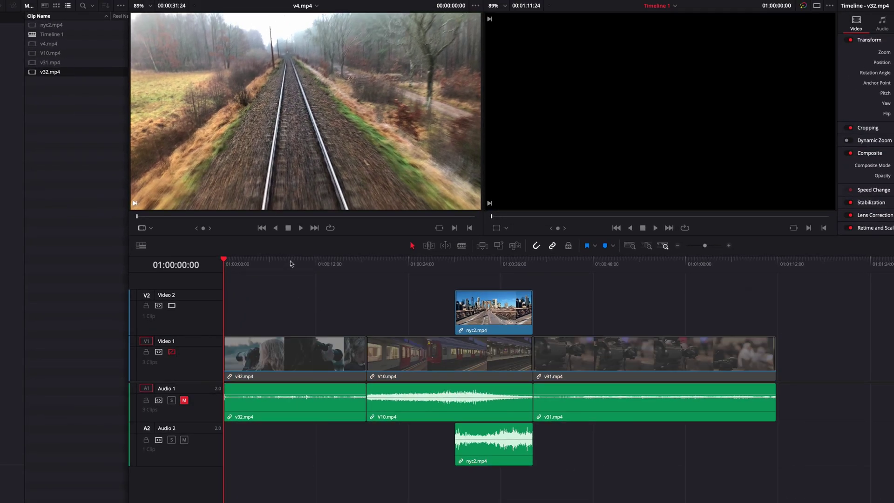
left_click_drag(290, 260, 215, 282)
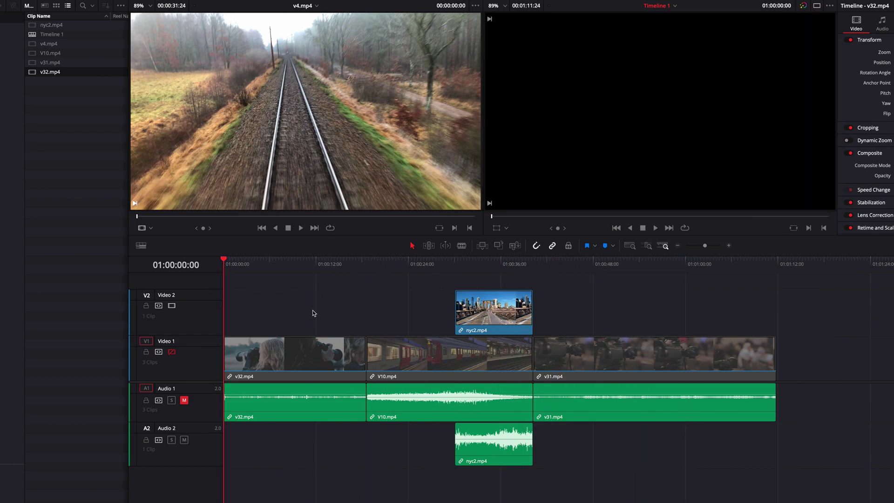
left_click(346, 356)
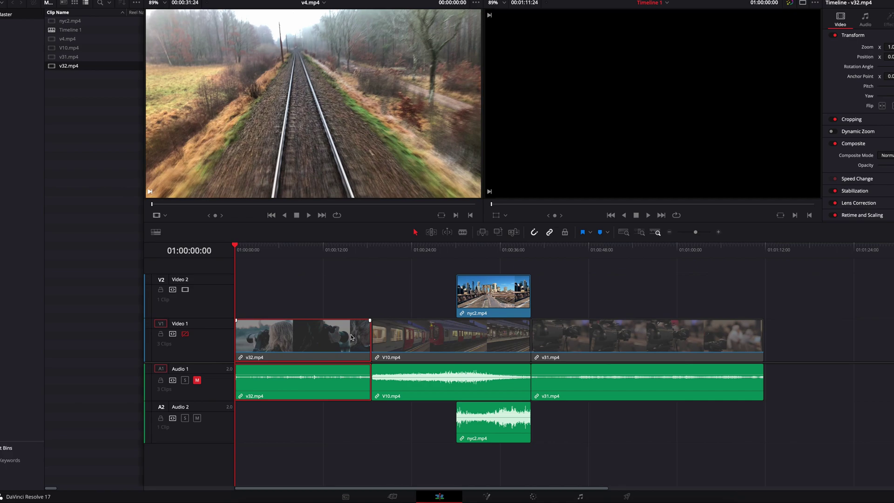
key("Delete")
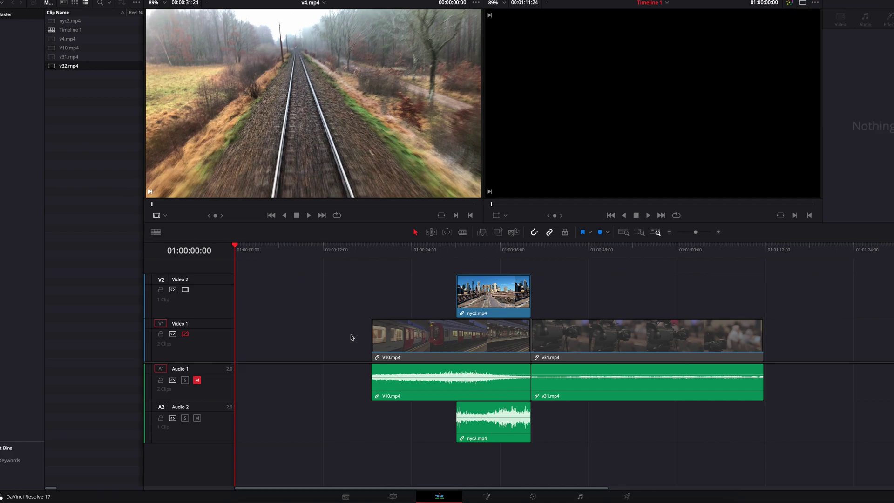
key("ctrl+z")
- Test trimming v32.mp4 and V10.mp4 and ripple deleting v32.mp4 with undo, then open Fusion
left_click_drag(367, 332, 439, 333)
key("ctrl+z")
key("ctrl+z")
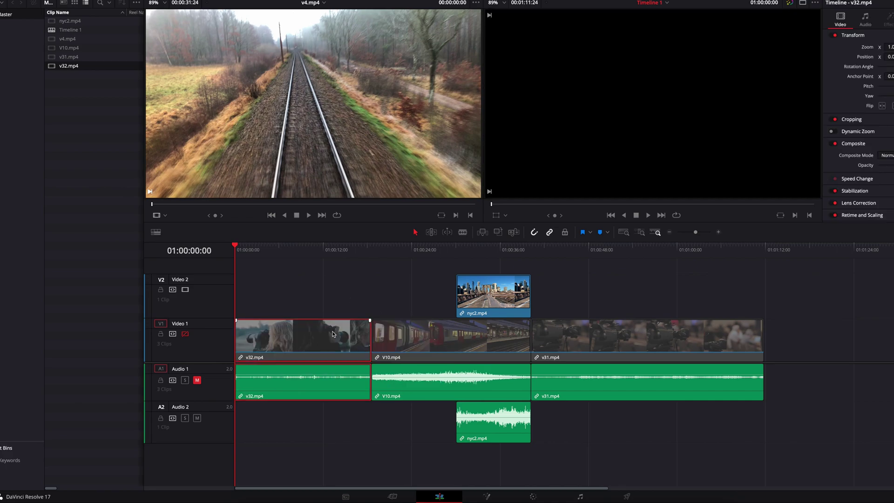
key("Delete")
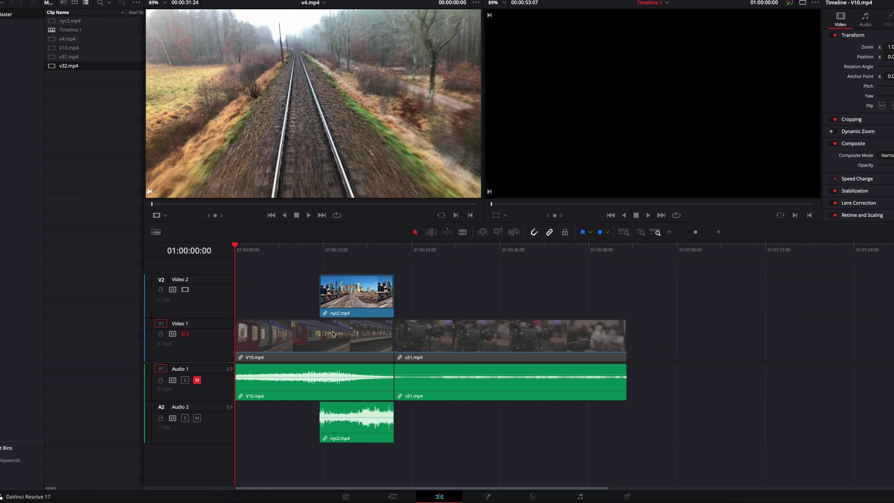
key("ctrl+z")
left_click(321, 344)
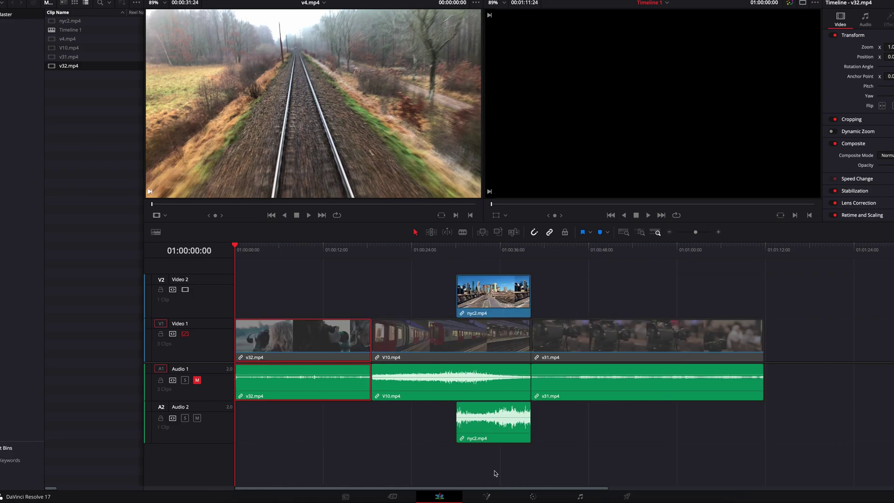
left_click(484, 493)
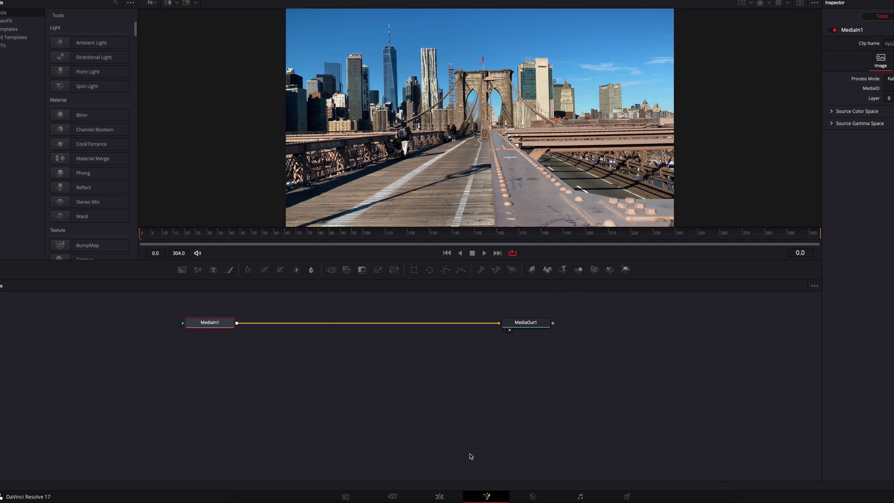
- Back on Edit, delete the nyc2 clip, visit the Fusion and Color pages, then reselect v32.mp4
left_click(451, 497)
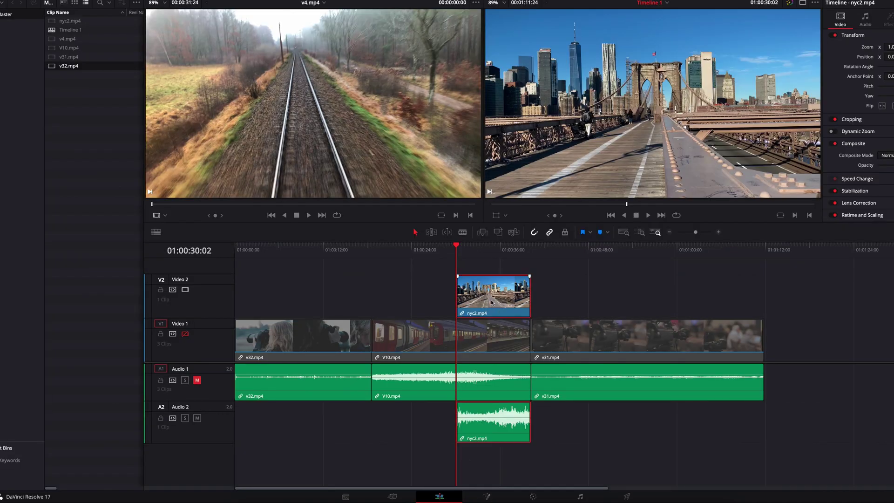
key("Delete")
left_click(491, 335)
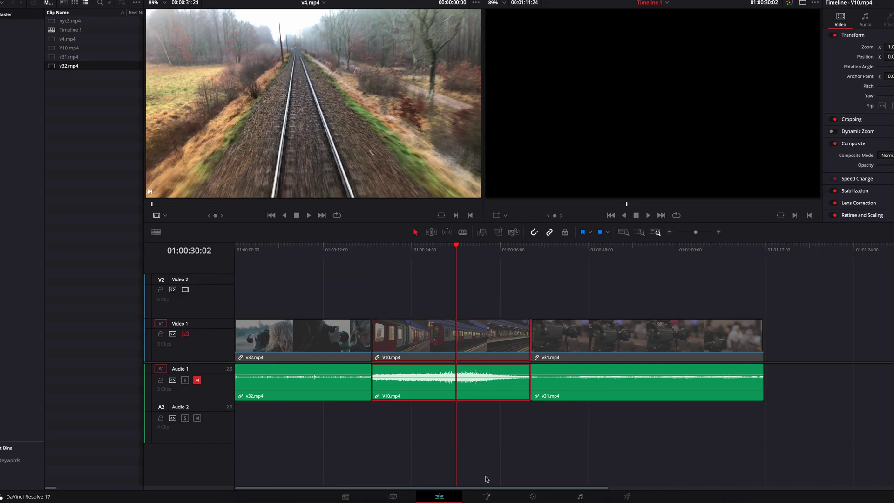
left_click(487, 496)
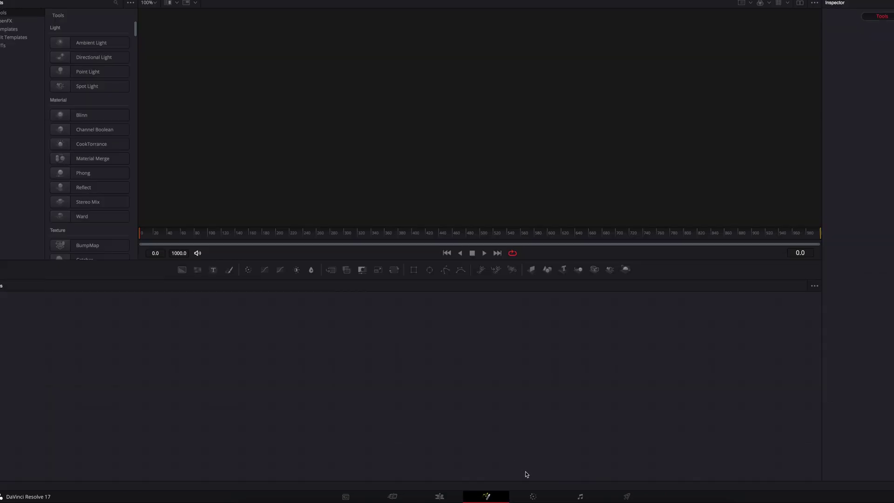
left_click(533, 496)
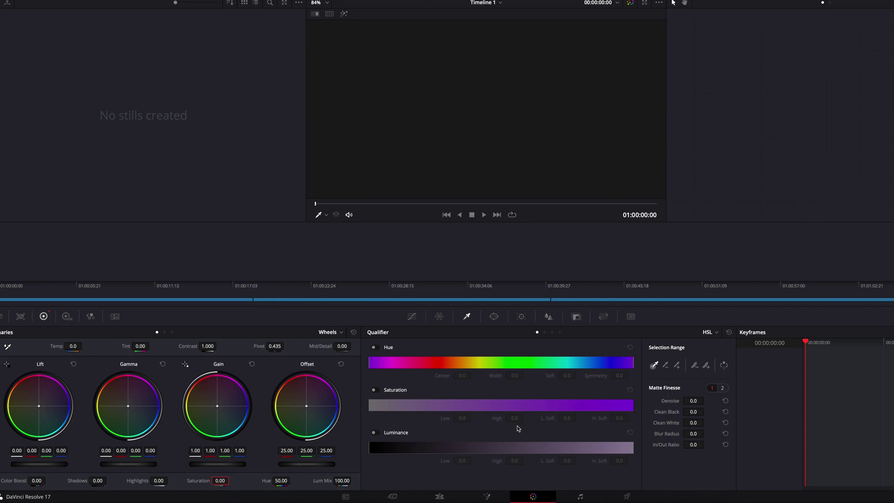
left_click(439, 496)
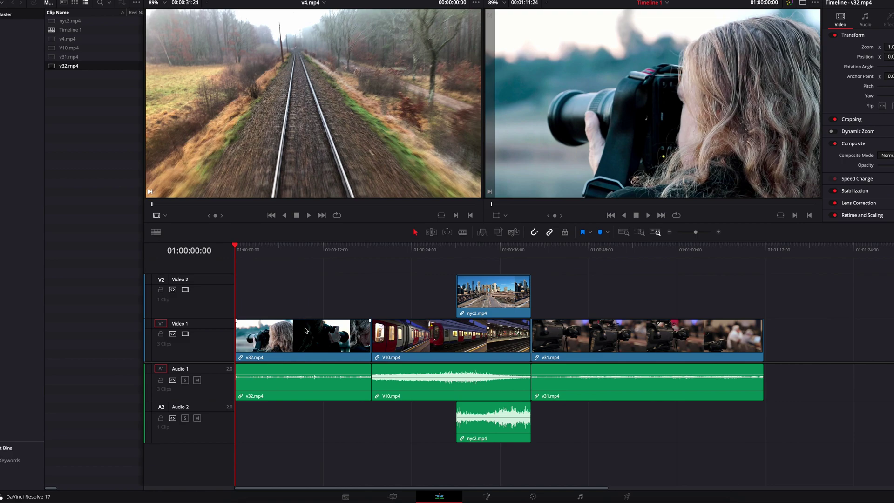
left_click(327, 366)
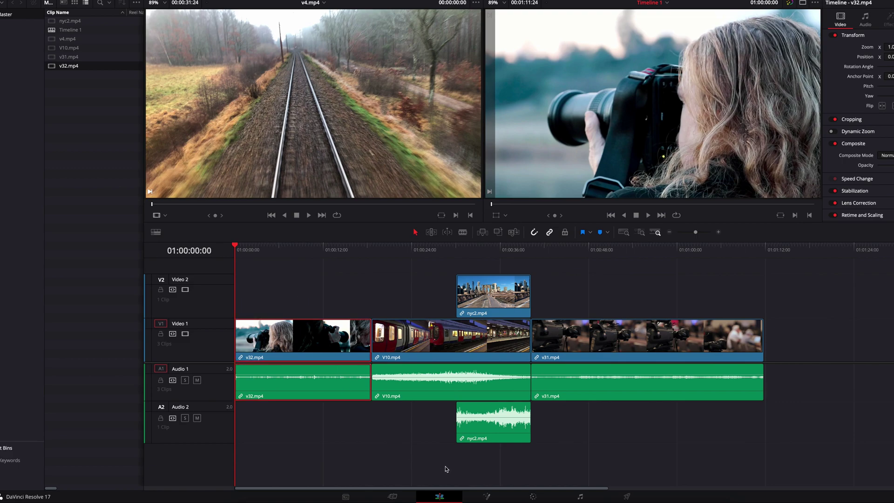
- Merge a Fusion Text1 node over v32.mp4 reading 'Text', then return to Edit
left_click(486, 496)
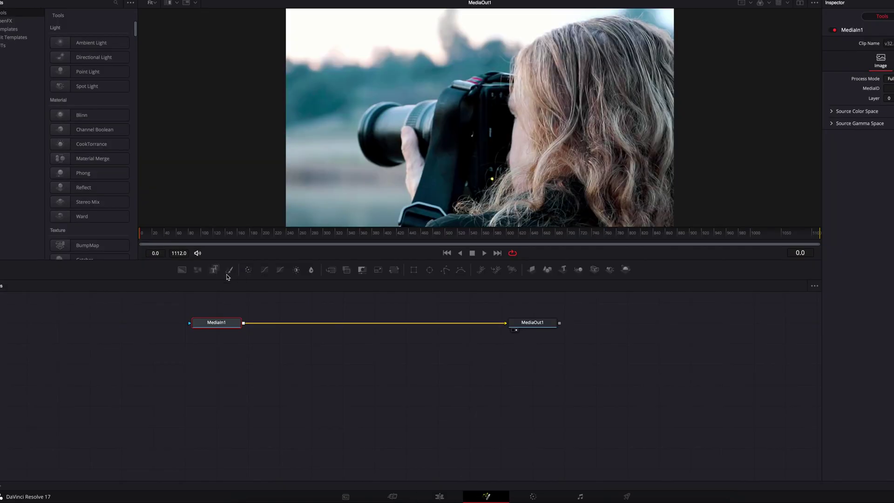
left_click_drag(214, 269, 359, 321)
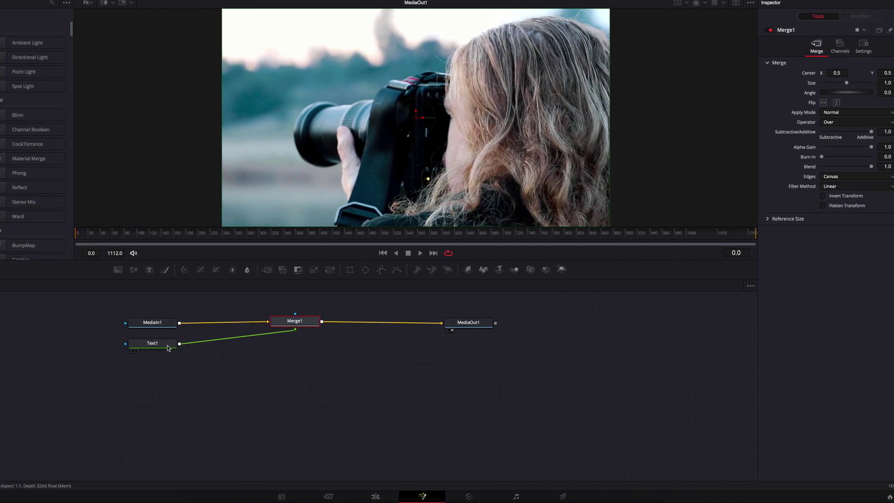
left_click(168, 348)
left_click(860, 113)
type("Text")
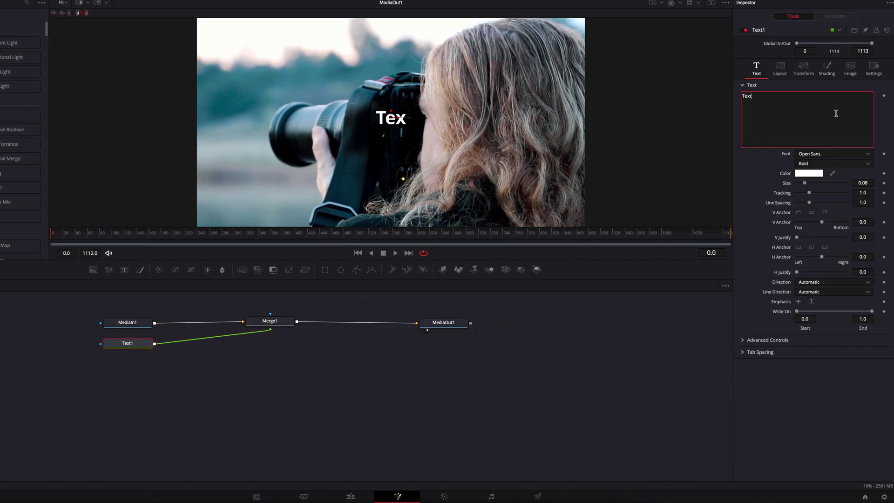
left_click(350, 496)
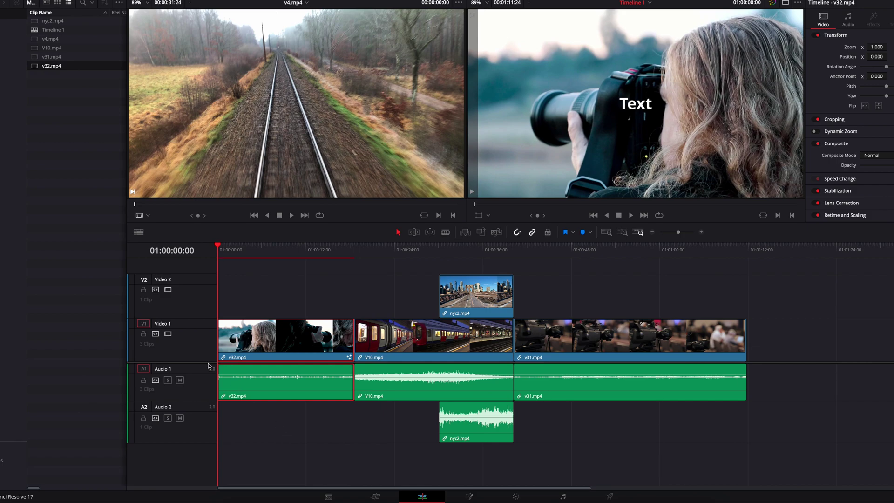
left_click(168, 334)
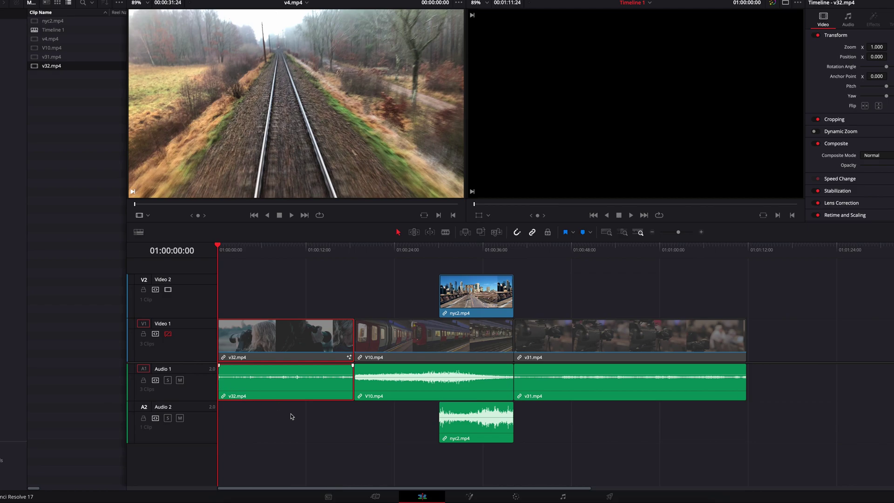
left_click(168, 334)
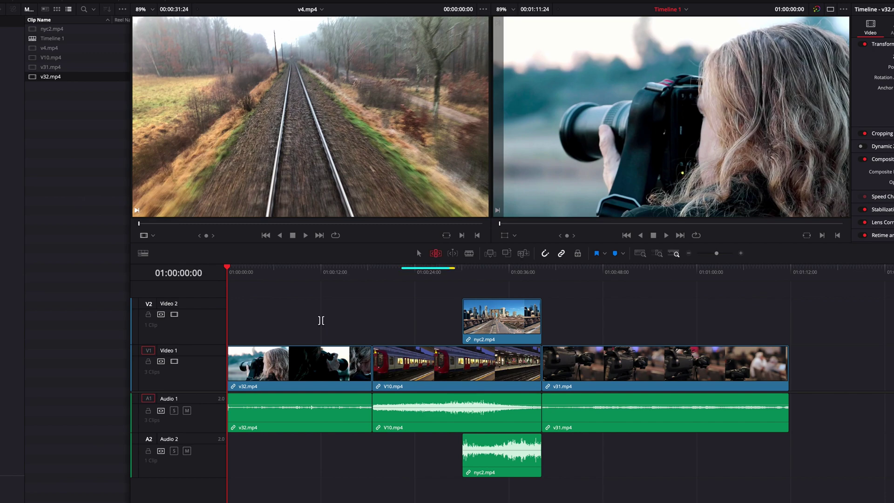
mouse_move(371, 367)
left_mouse_down()
mouse_move(329, 366)
mouse_move(370, 365)
left_mouse_up()
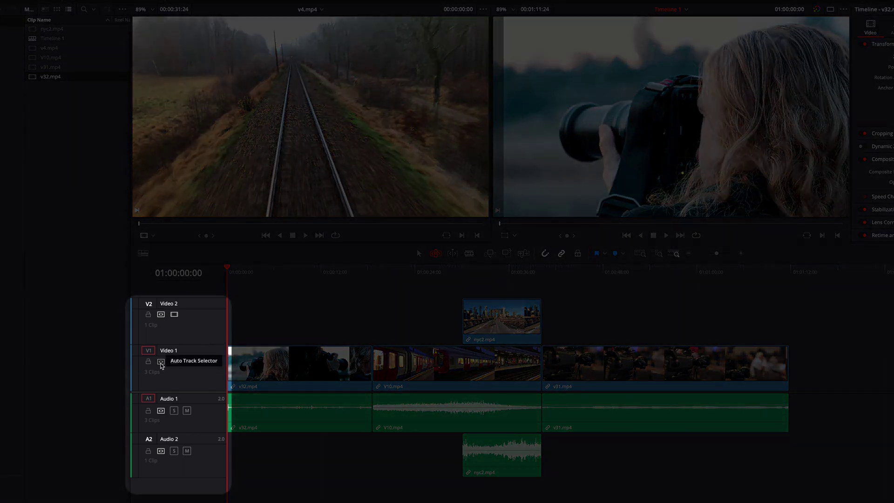
left_click(161, 361)
left_click(160, 410)
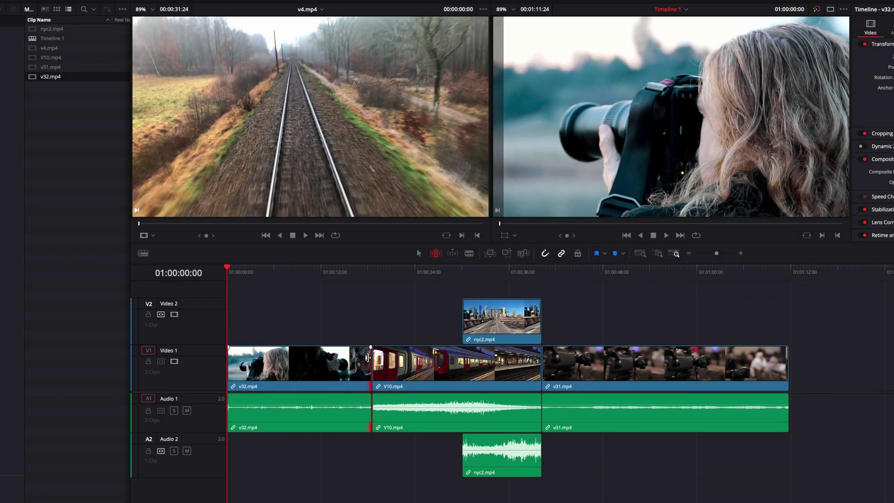
left_click_drag(367, 358, 308, 359)
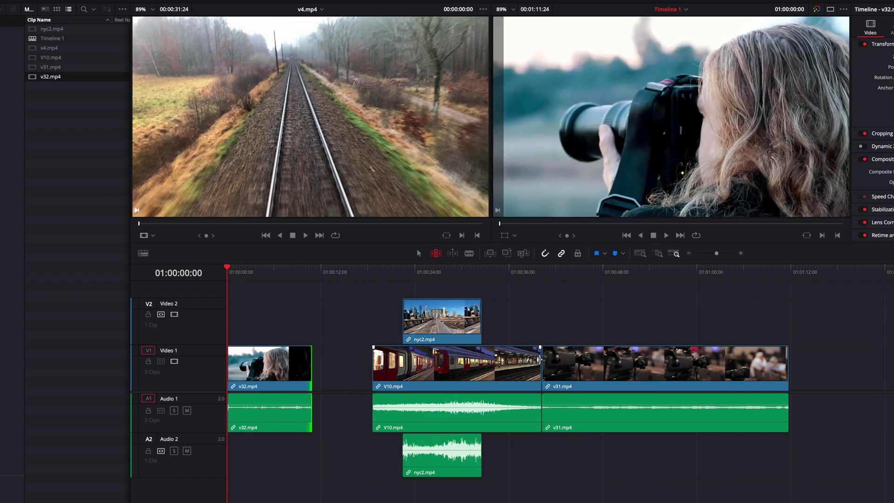
left_click_drag(538, 359, 506, 360)
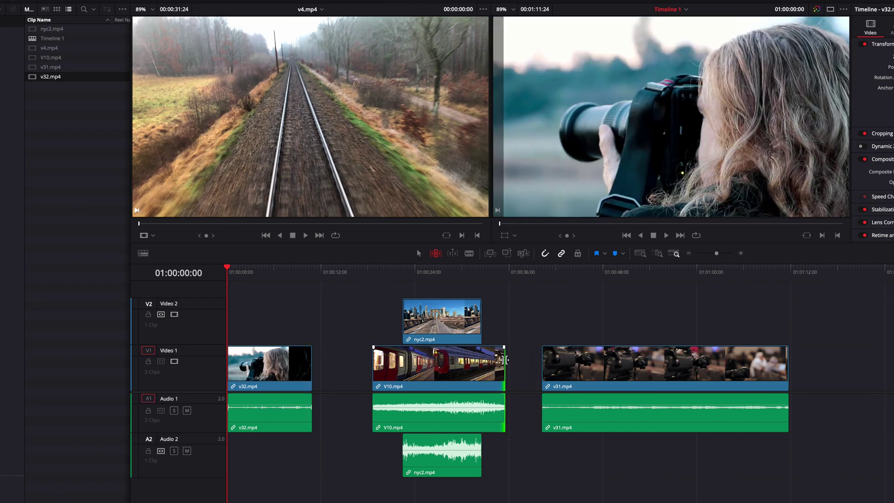
key("ctrl+z")
key("ctrl+z")
key("a")
- Mark In at 01:00:23:10 and Out at 01:00:33:27, lift the range, then undo it
left_click(410, 273)
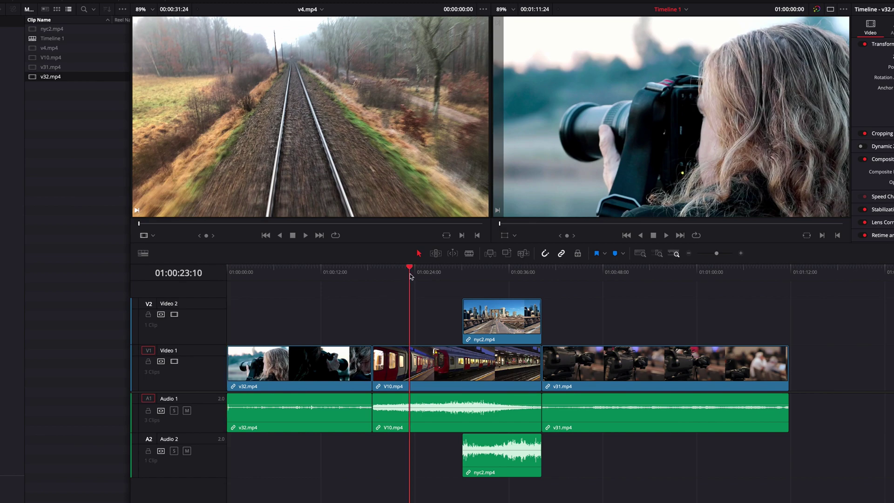
key("i")
left_click(493, 272)
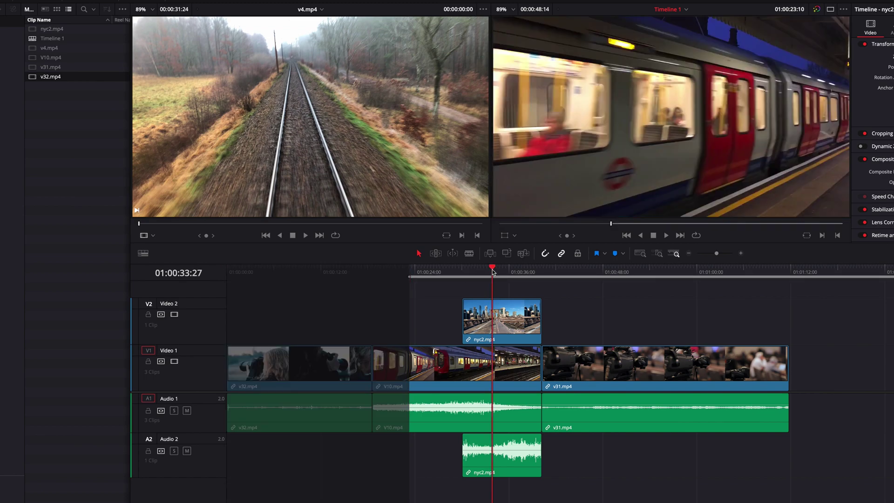
key("o")
key("BackSpace")
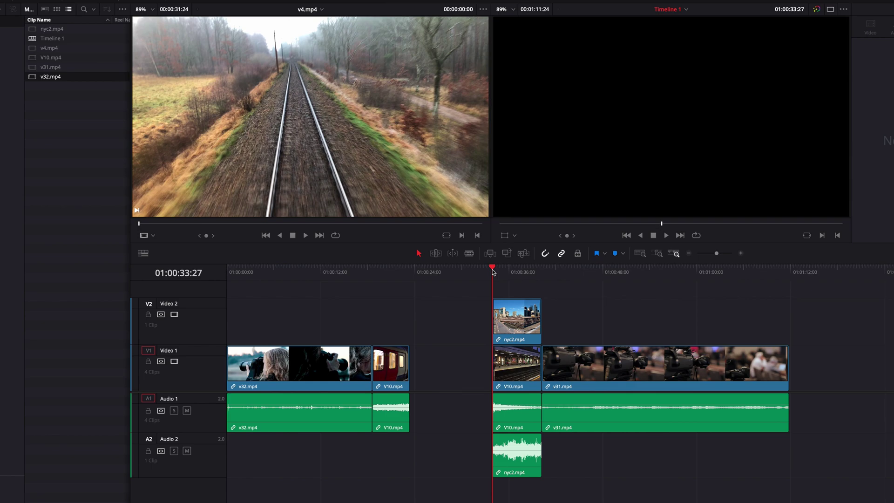
key("ctrl+z")
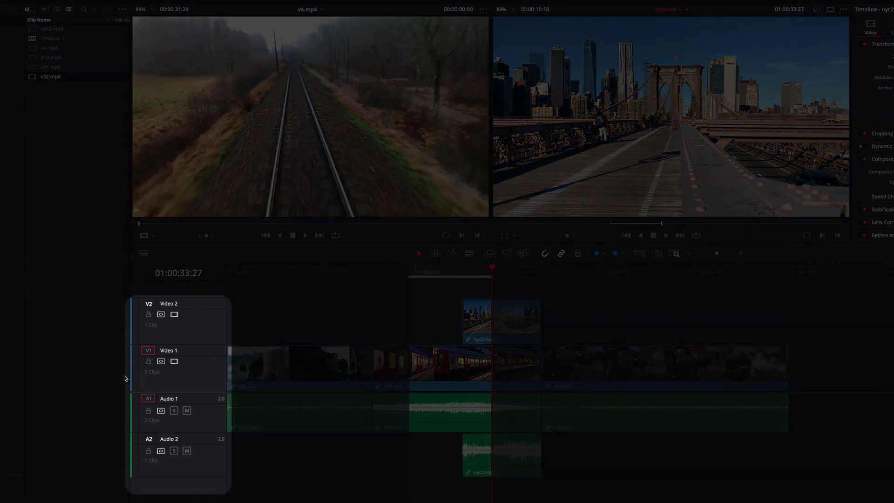
- Turn off the V1 and A1 auto track selectors and lift the range from nyc2 only
left_click(160, 362)
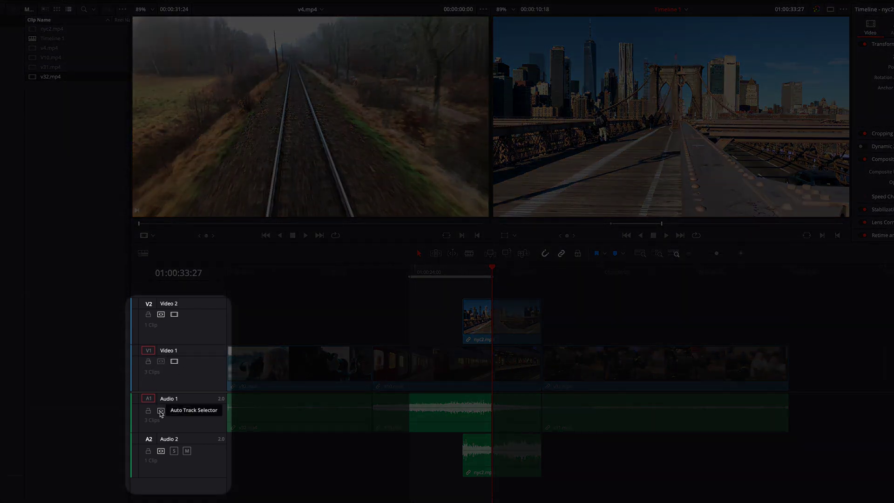
left_click(160, 412)
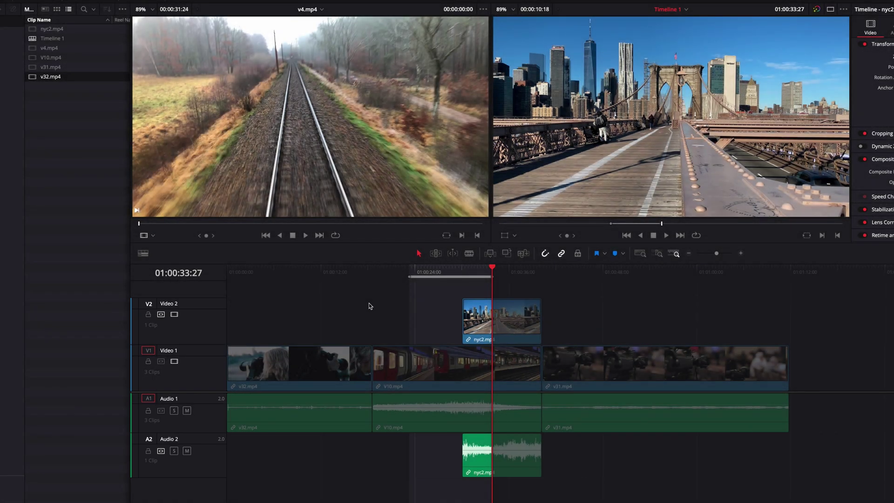
key("Delete")
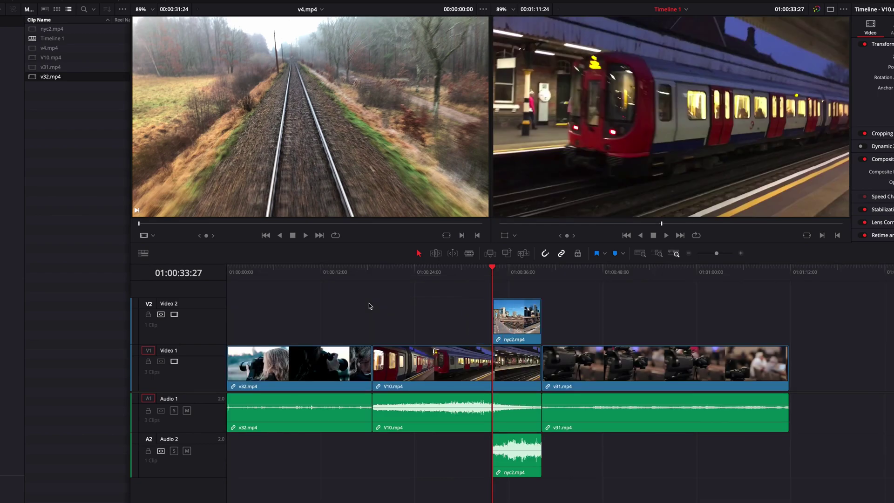